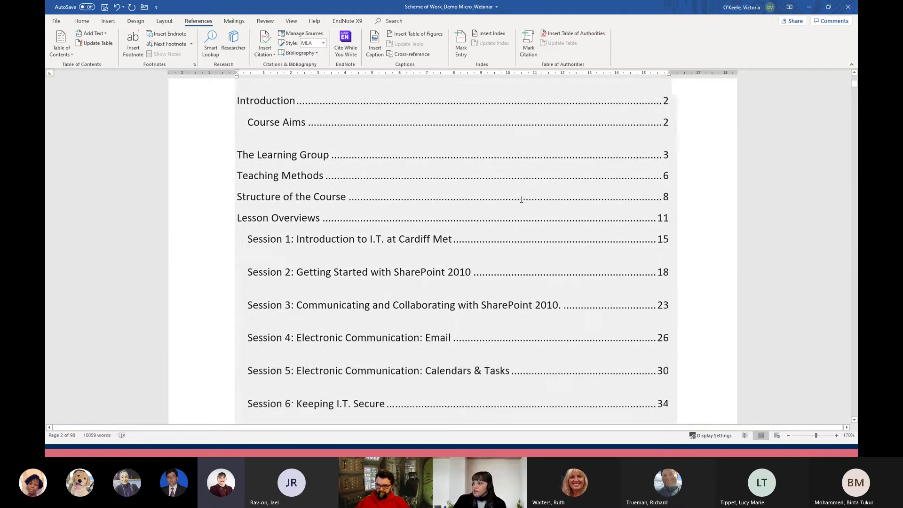
Look through the table of contents and follow its Lesson Overviews entry to that section
scroll(521, 199, down, 3)
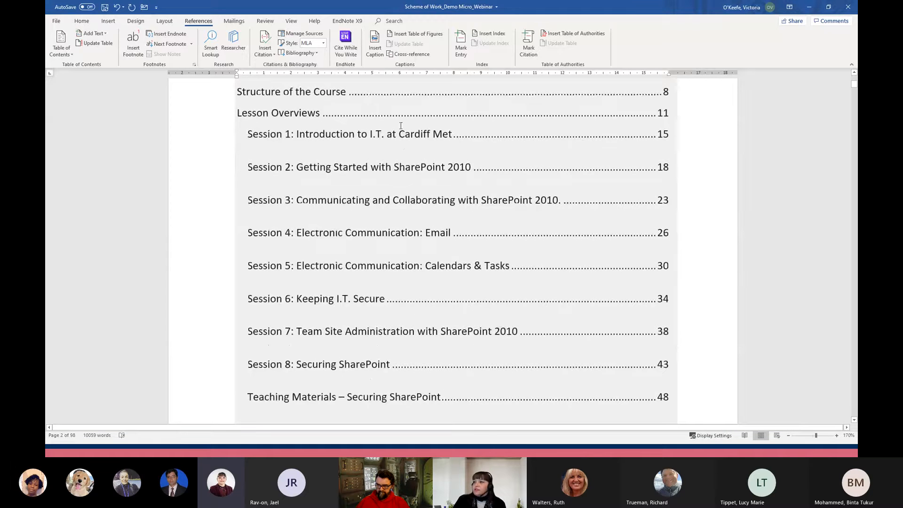
scroll(329, 126, up, 1)
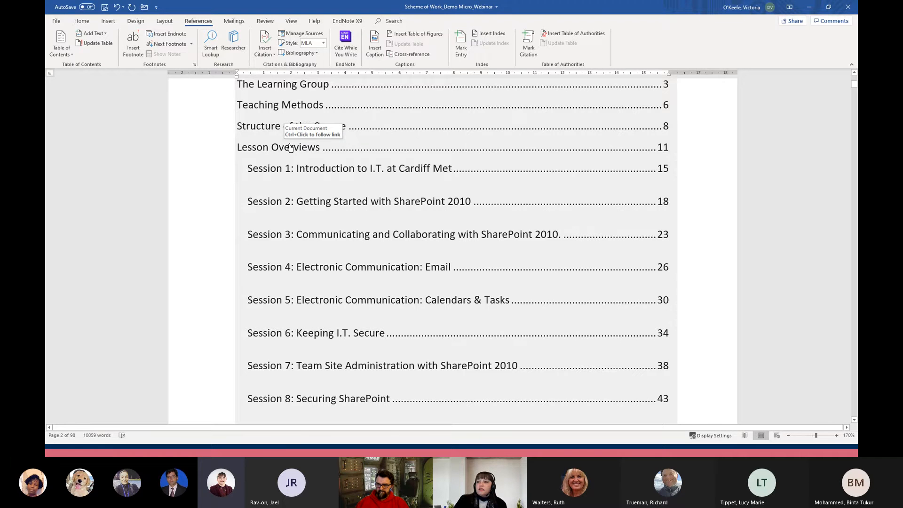
scroll(289, 146, down, 2)
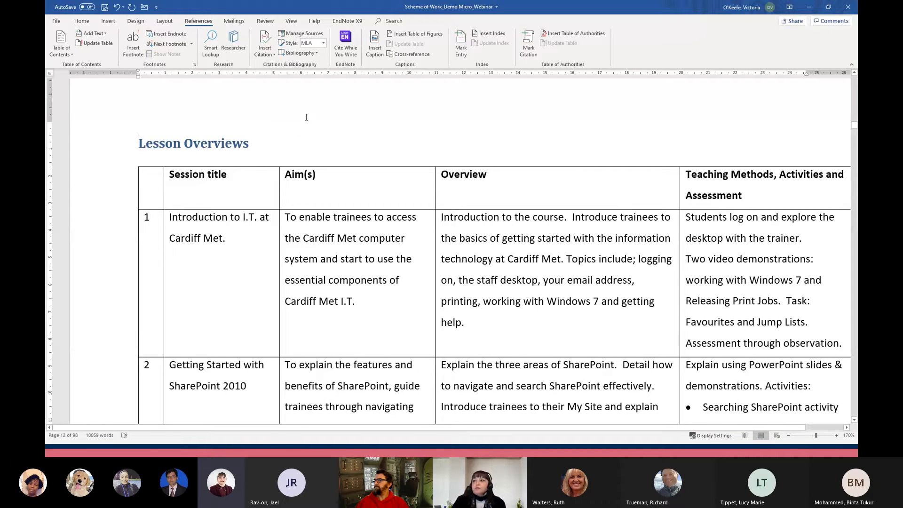
Show the document's heading outline for navigation and jump to Teaching Materials – Securing SharePoint and the How-To Guide
click(294, 21)
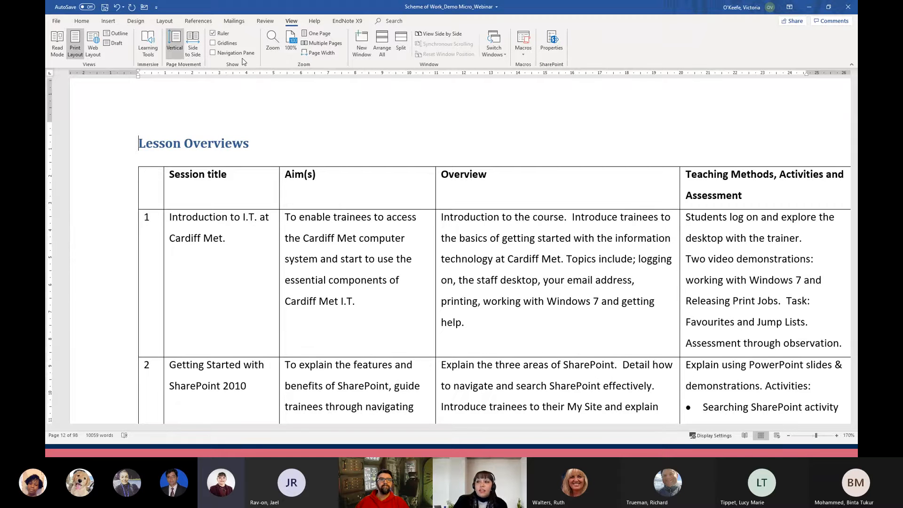
click(212, 53)
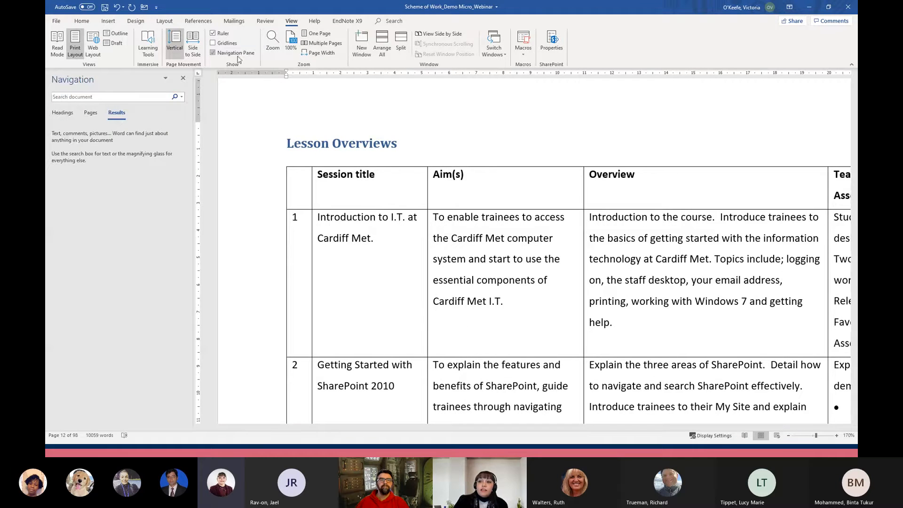
click(58, 113)
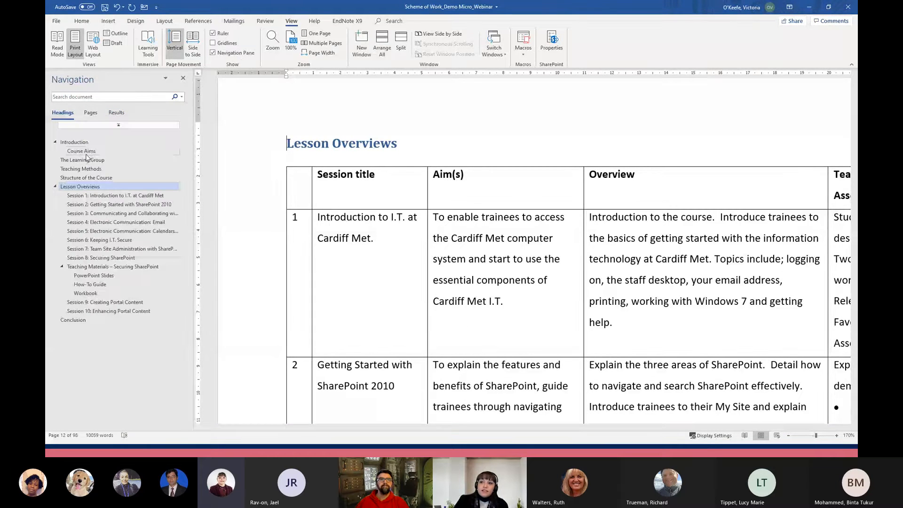
click(99, 268)
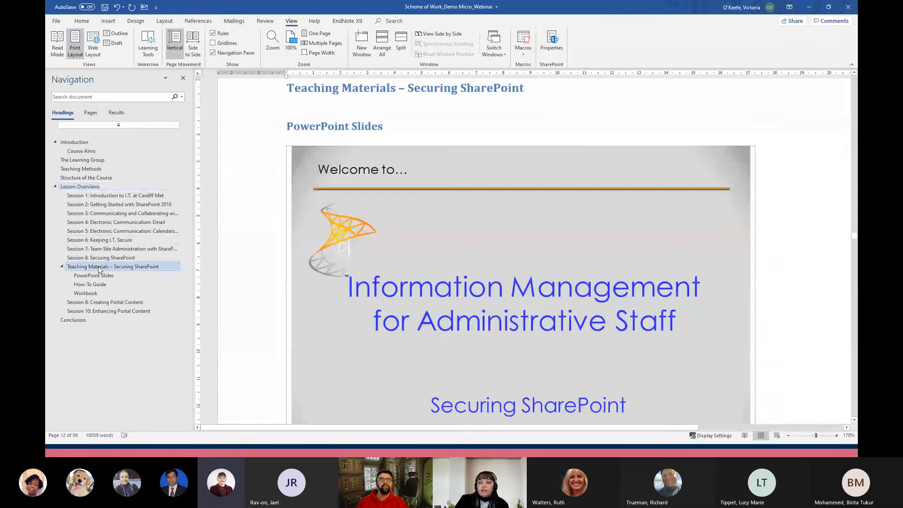
click(97, 284)
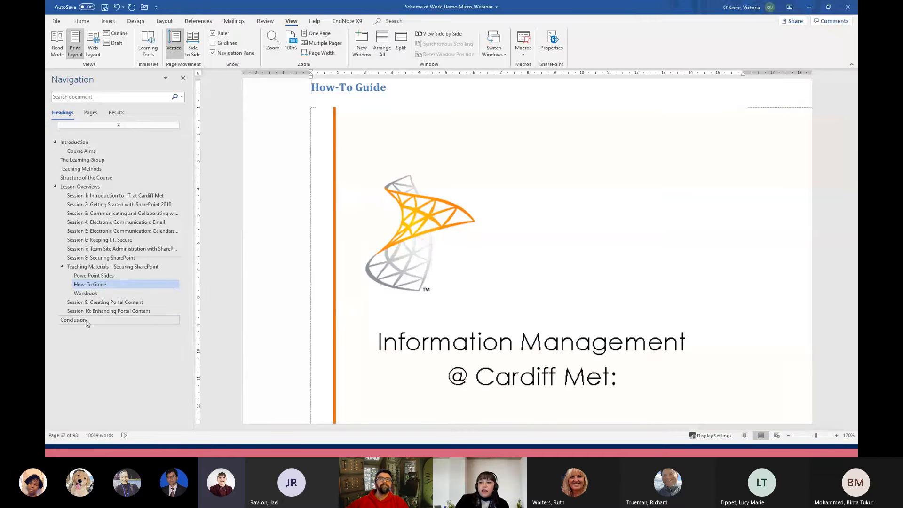
Search the document for "references" and apply the Heading 1 style to the References title
click(88, 97)
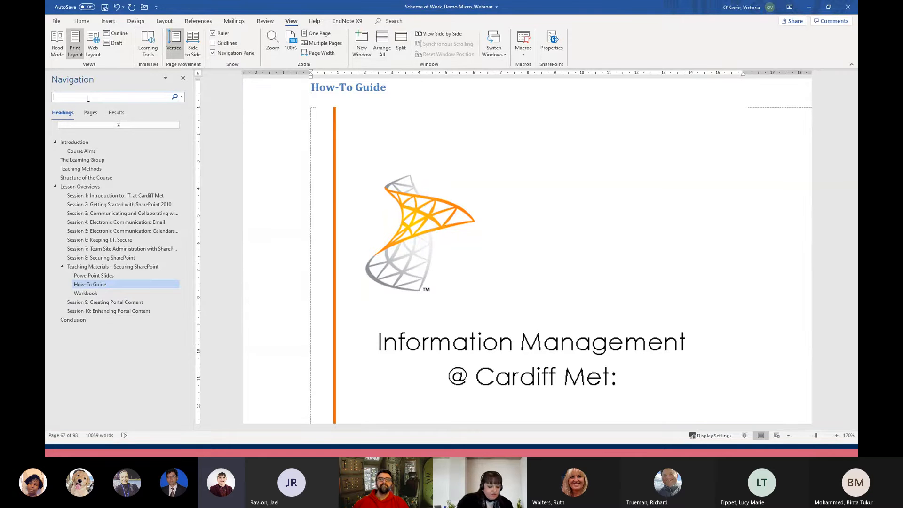
text(references)
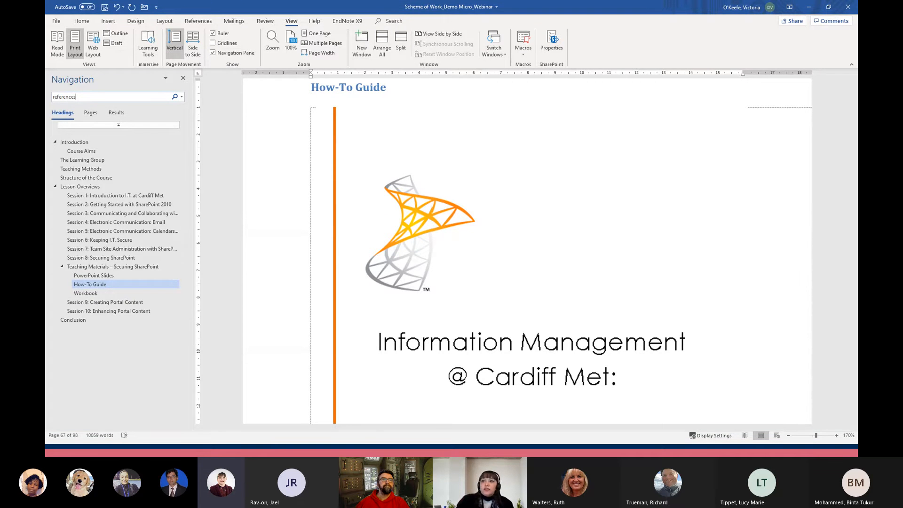
key(Return)
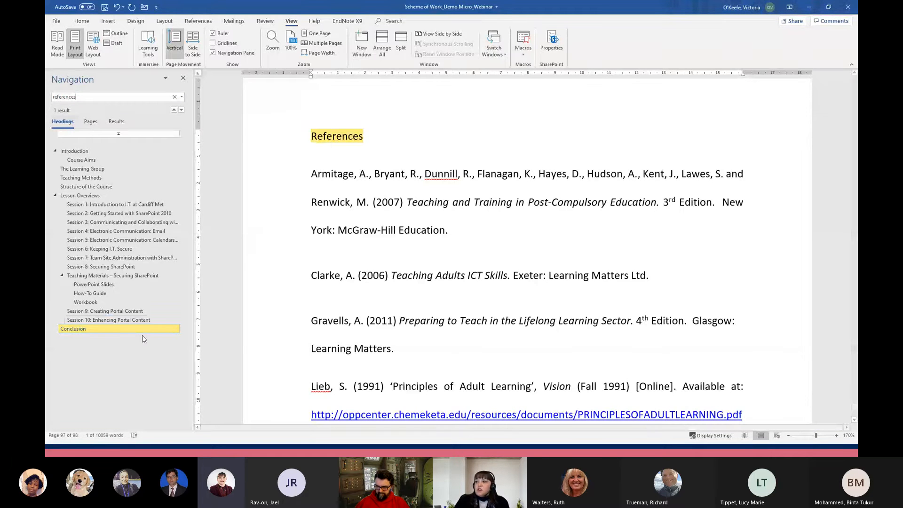
click(336, 136)
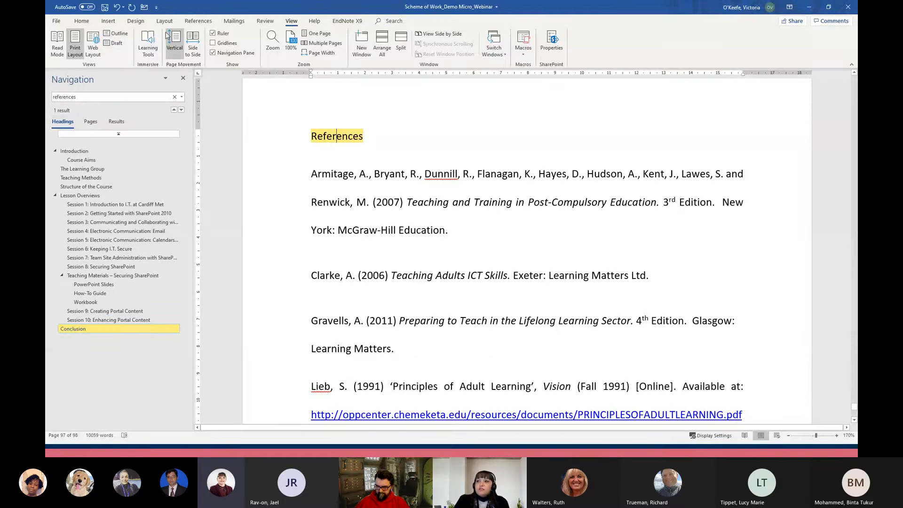
click(81, 22)
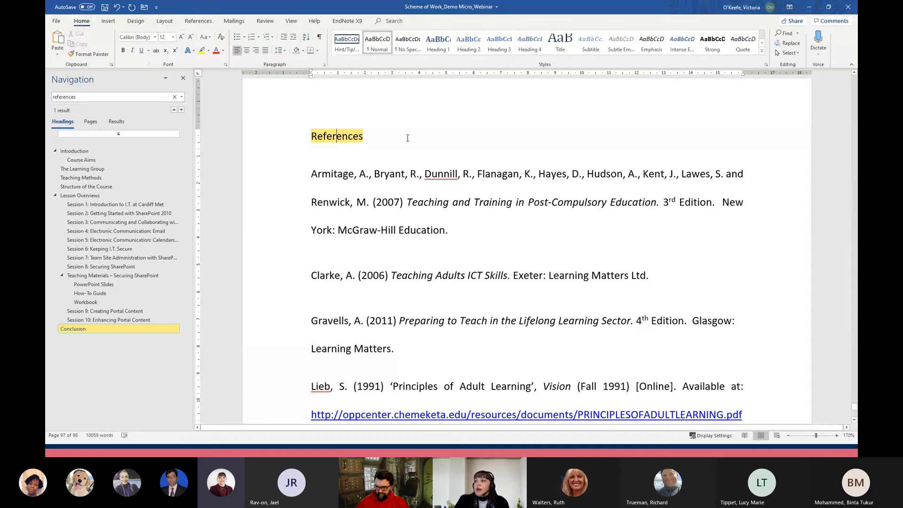
click(440, 45)
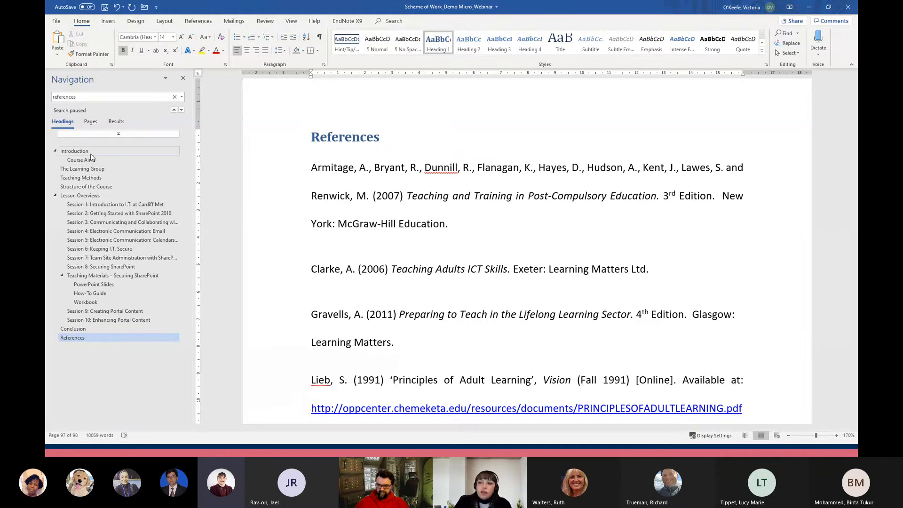
Return to the contents page before the Introduction and update the entire table of contents
click(75, 151)
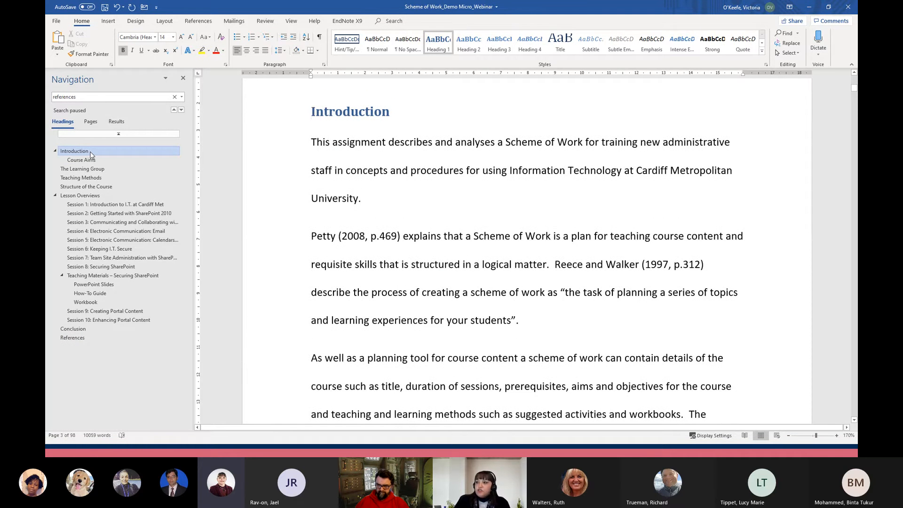
scroll(562, 319, up, 3)
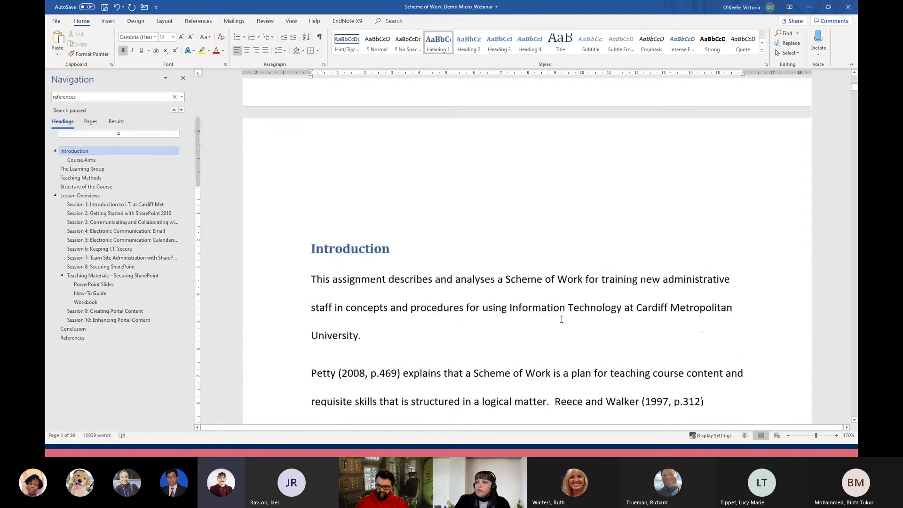
scroll(561, 319, up, 6)
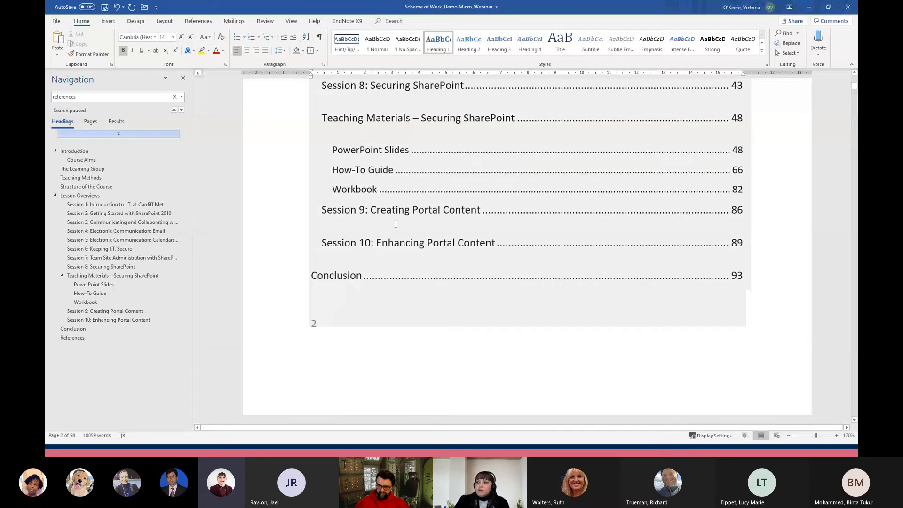
scroll(396, 224, up, 4)
scroll(400, 228, up, 5)
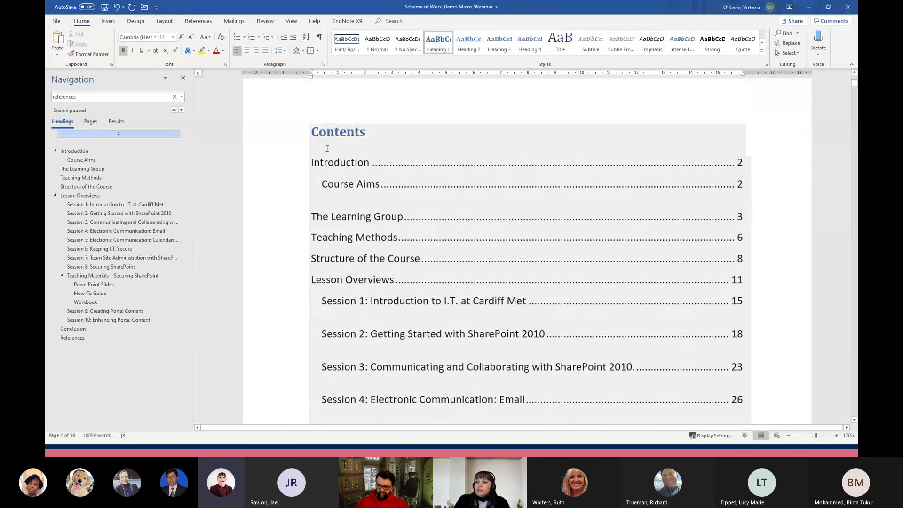
click(336, 141)
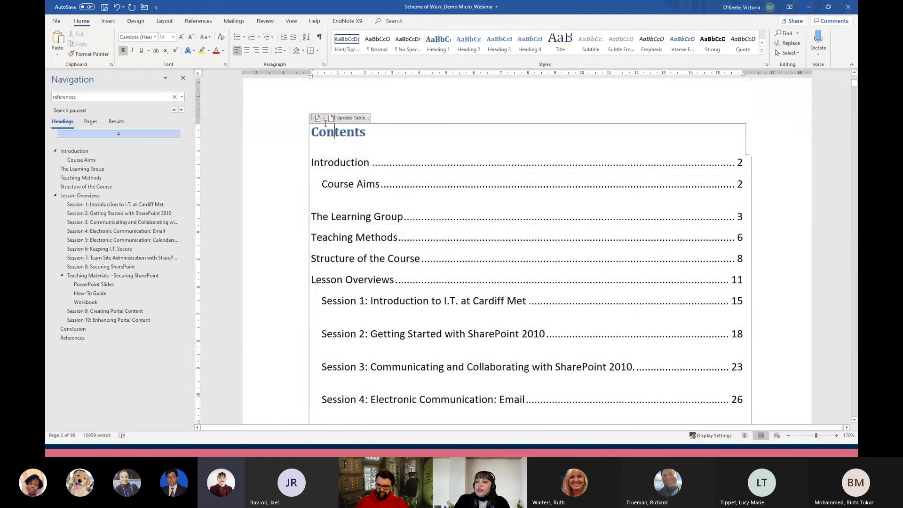
click(324, 118)
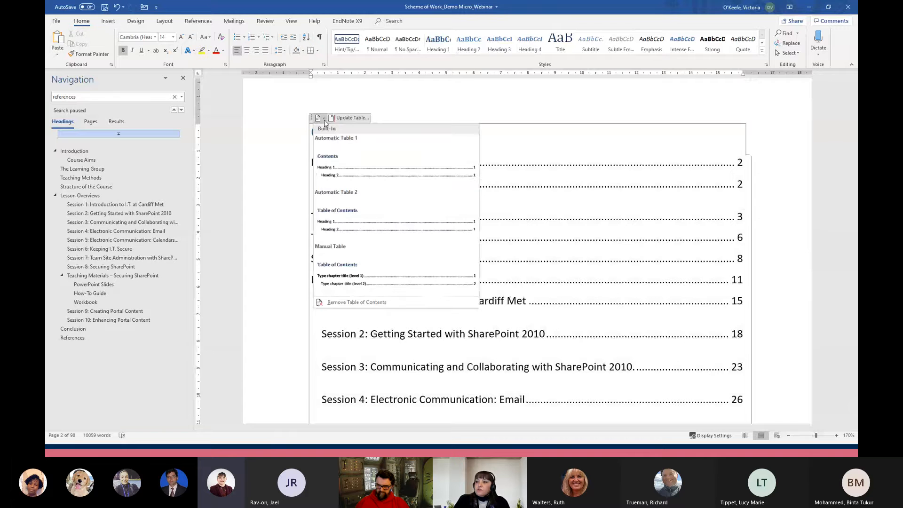
click(354, 118)
click(357, 120)
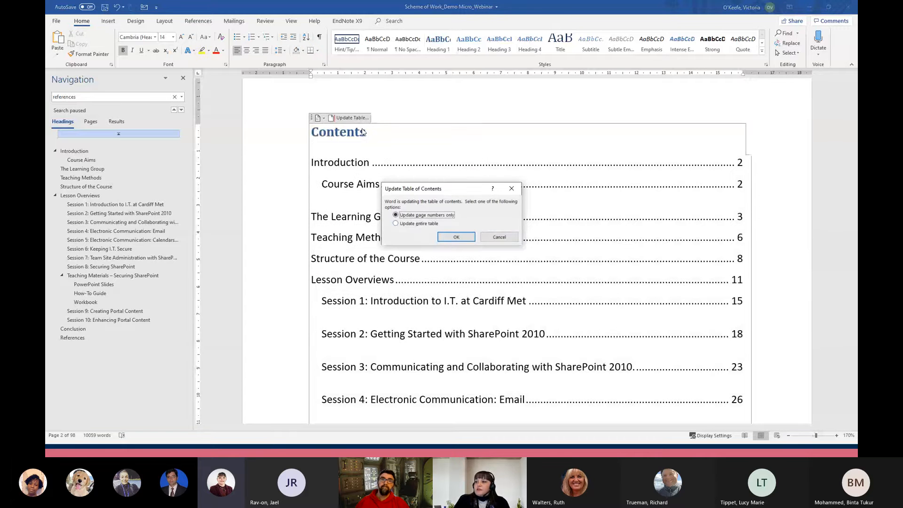
click(408, 225)
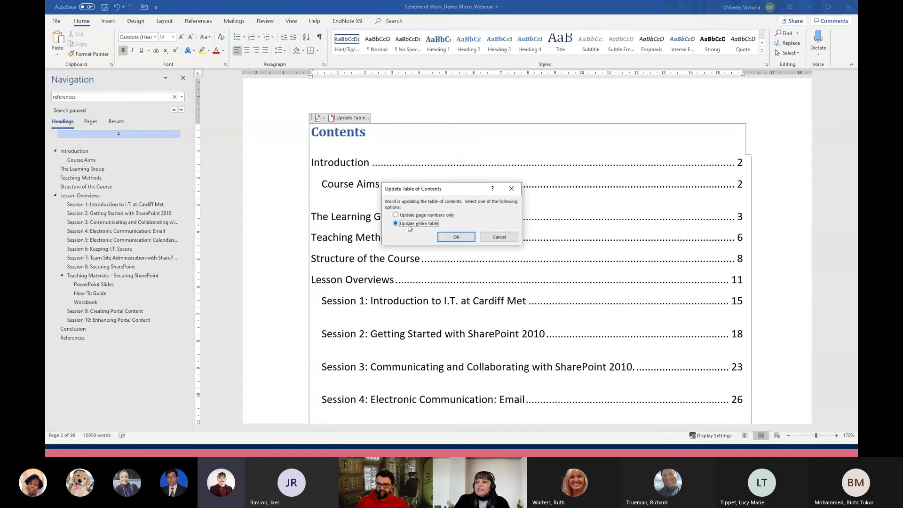
click(454, 238)
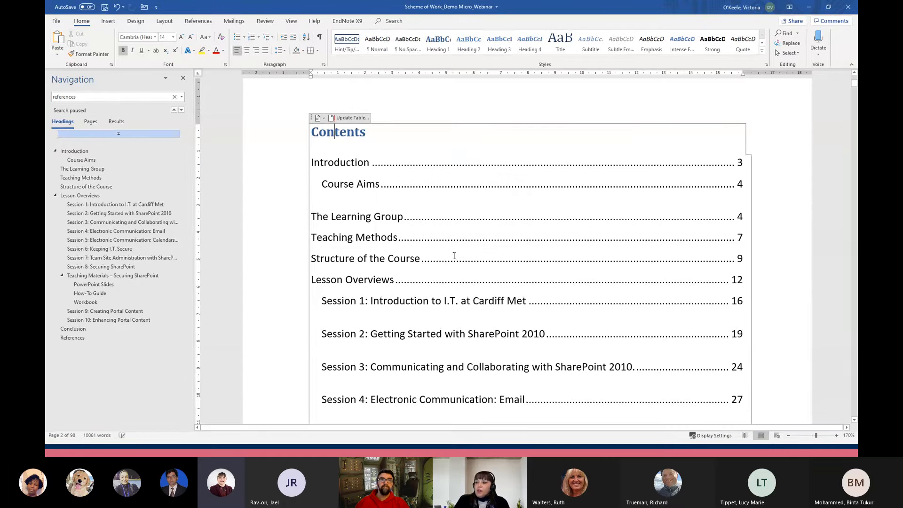
Check the table of contents down to its last entries and jump to the References heading
scroll(455, 277, down, 5)
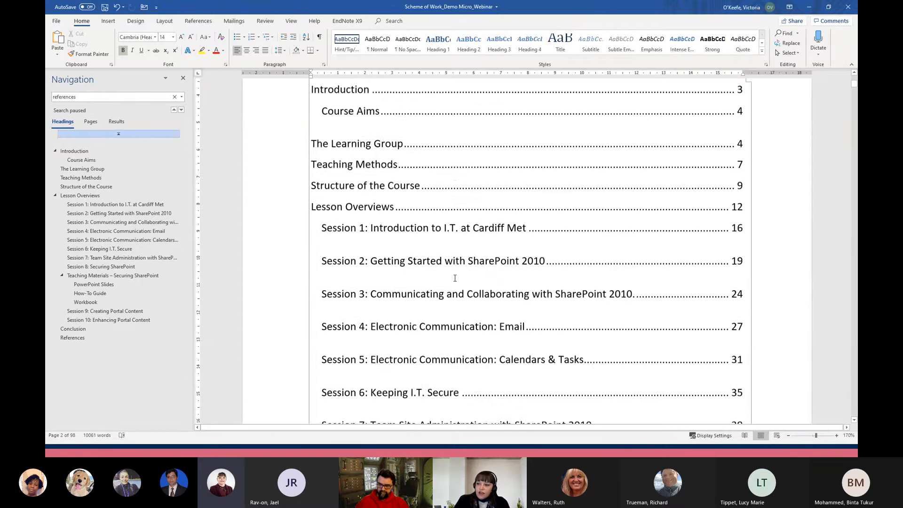
scroll(455, 278, down, 3)
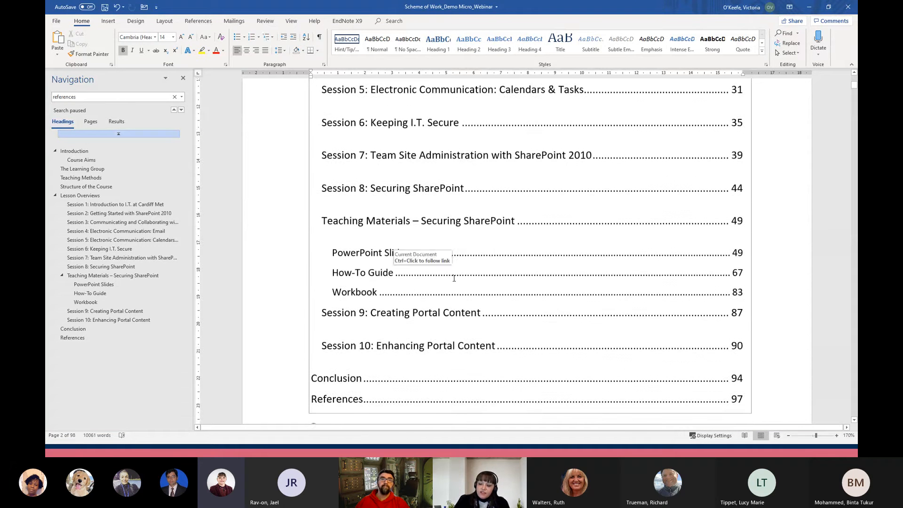
scroll(441, 293, down, 2)
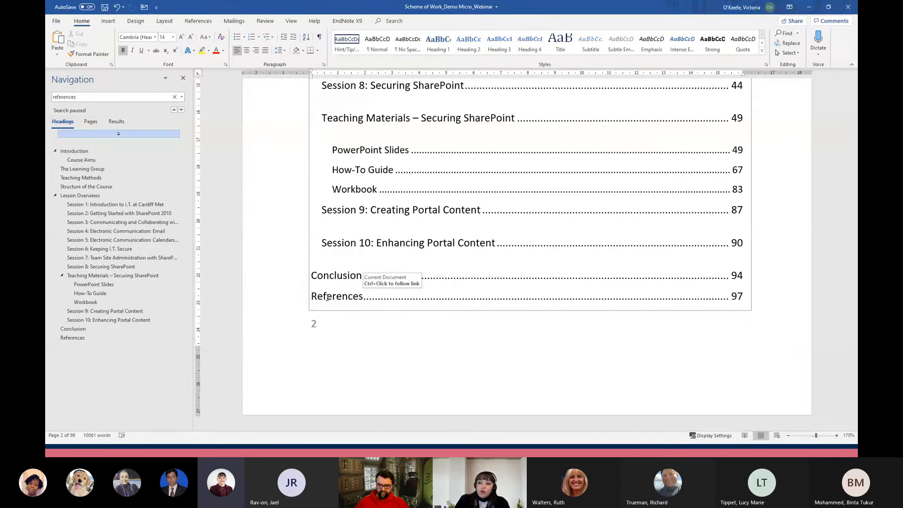
click(75, 341)
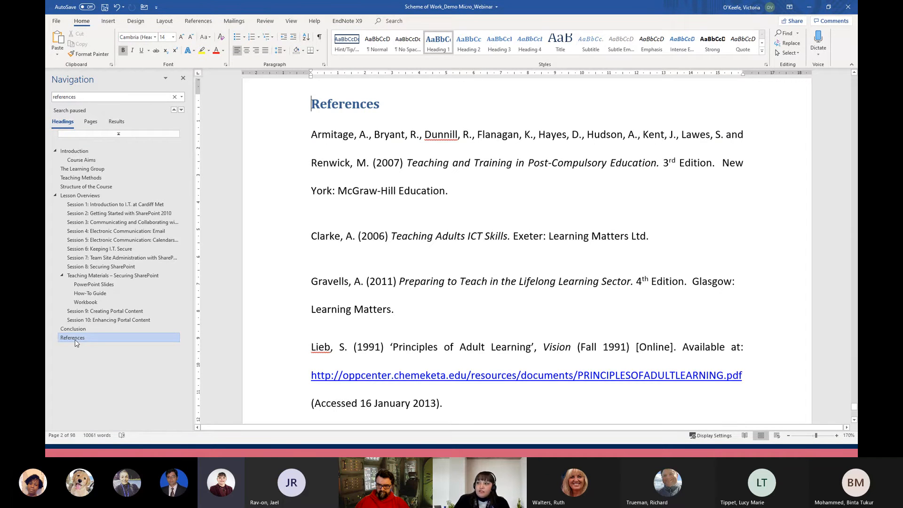
Remove the existing table of contents from the page before the Introduction
click(107, 152)
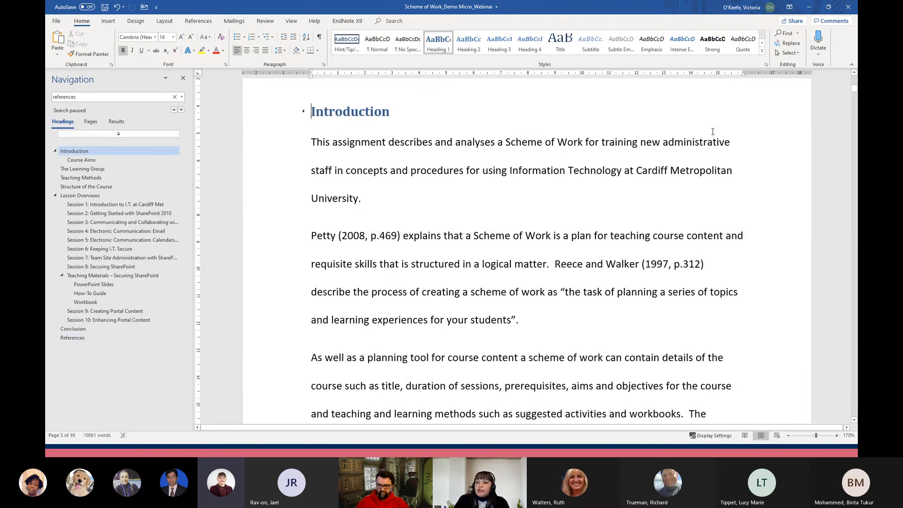
scroll(391, 265, up, 10)
click(390, 264)
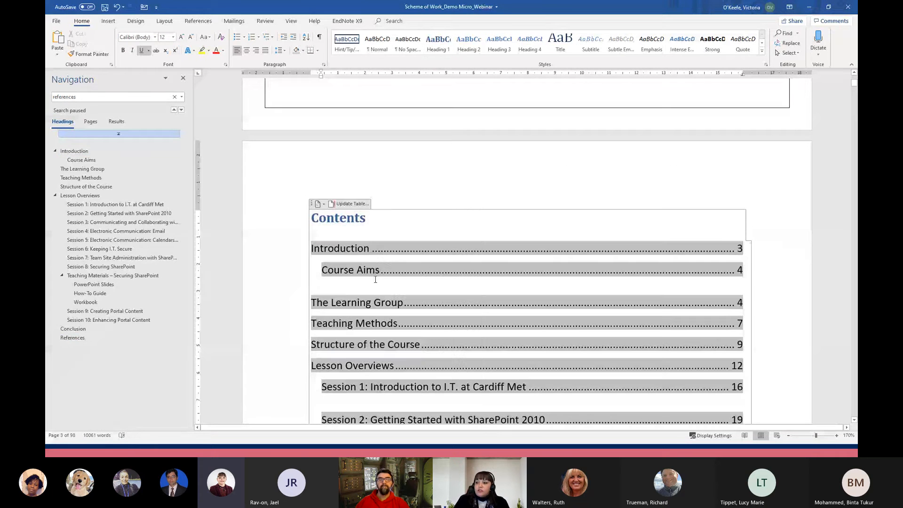
click(323, 203)
click(346, 388)
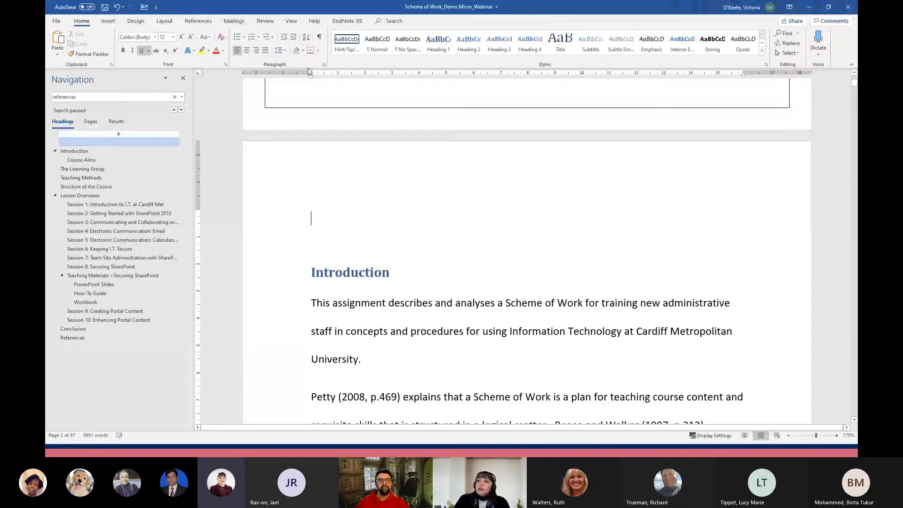
Insert an Automatic Table 1 table of contents before the Introduction and review its entries
click(210, 24)
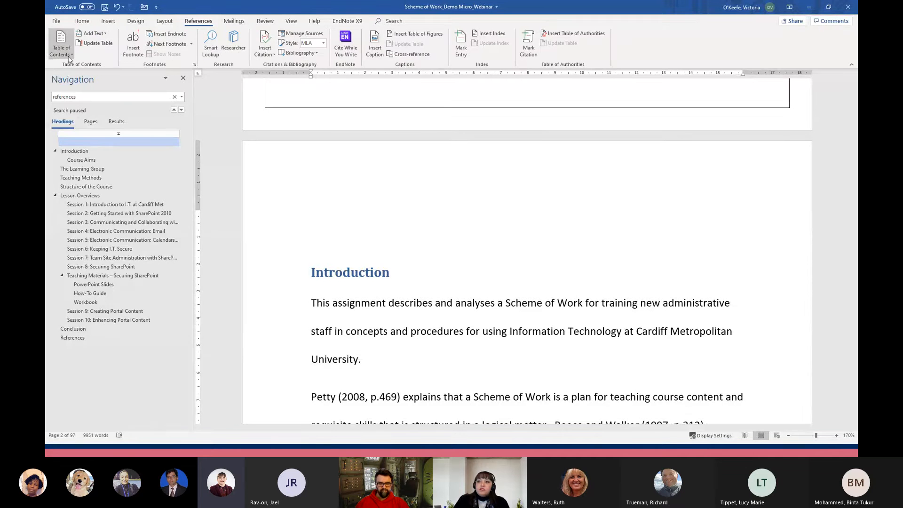
click(67, 55)
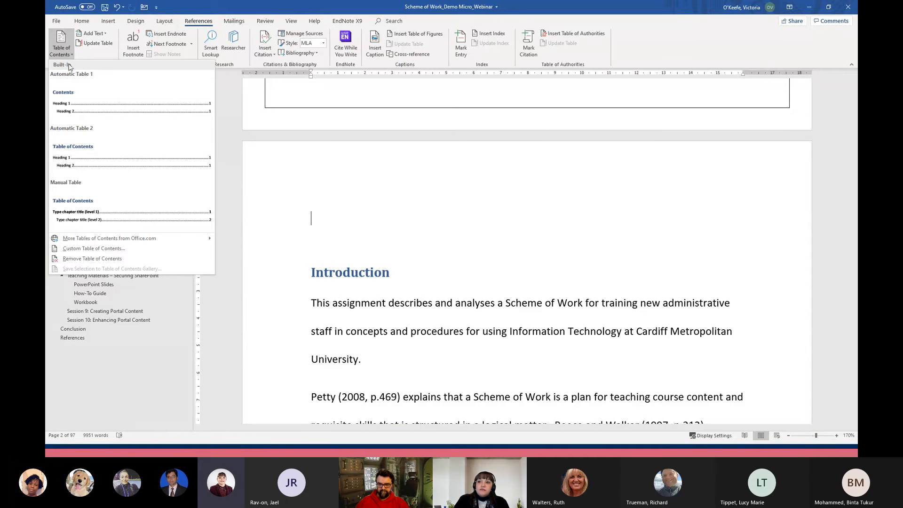
click(74, 110)
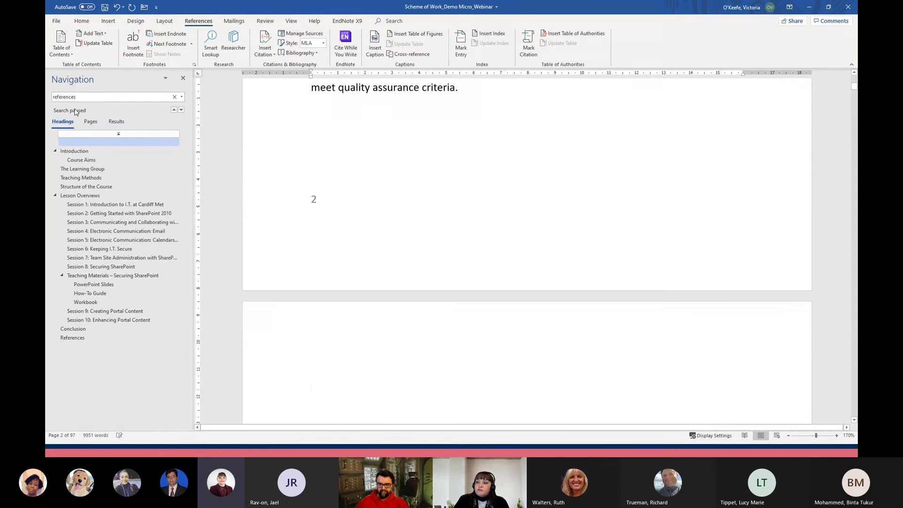
scroll(595, 313, up, 15)
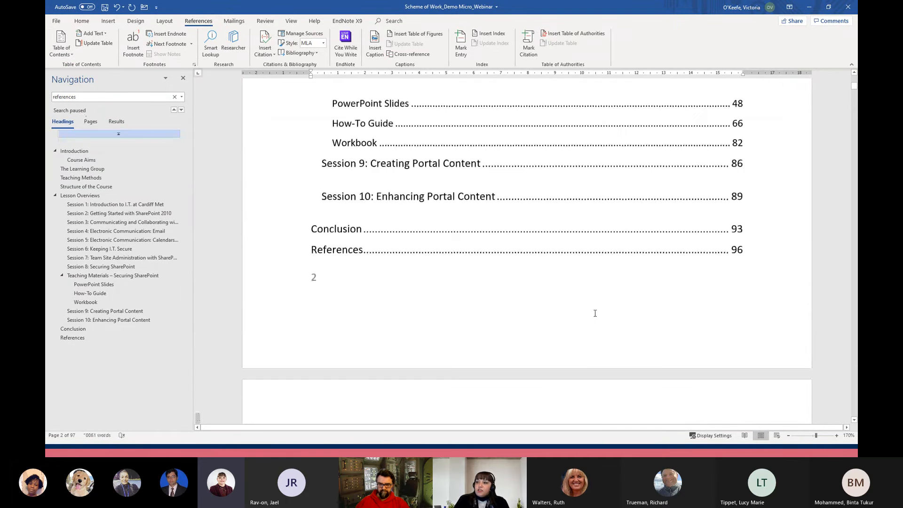
scroll(595, 313, up, 5)
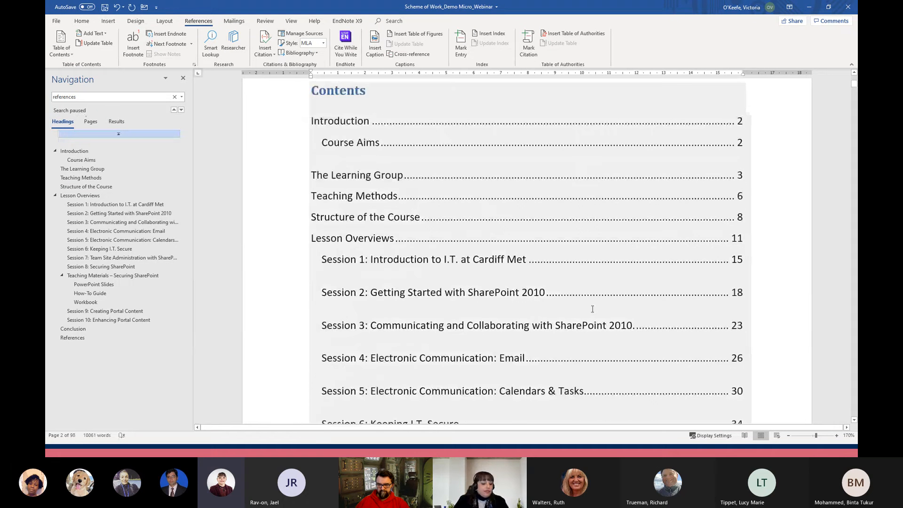
Review the table of contents' field update options, dismiss them without updating, and minimise the document window
scroll(592, 309, up, 2)
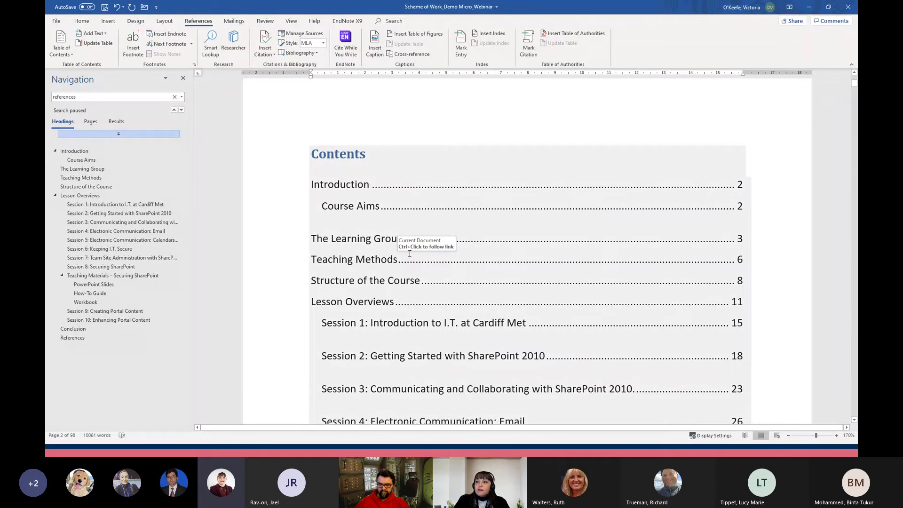
right_click(344, 188)
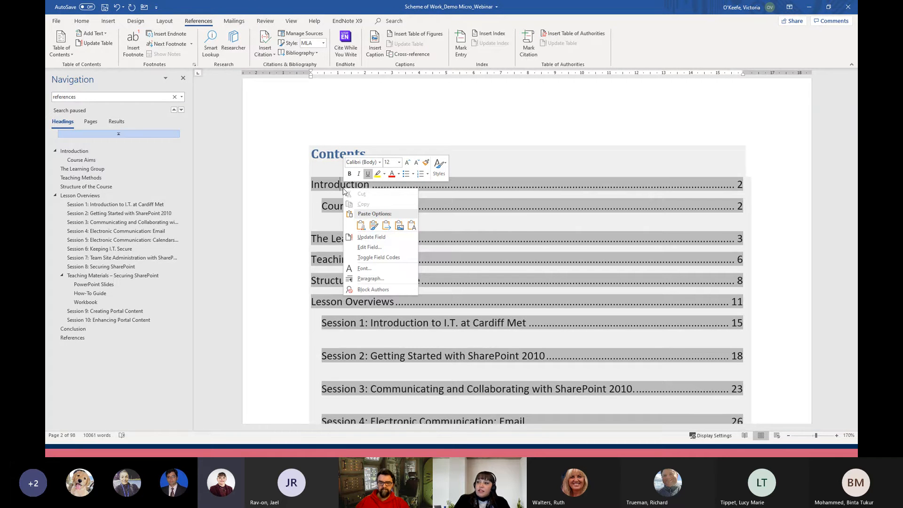
click(371, 236)
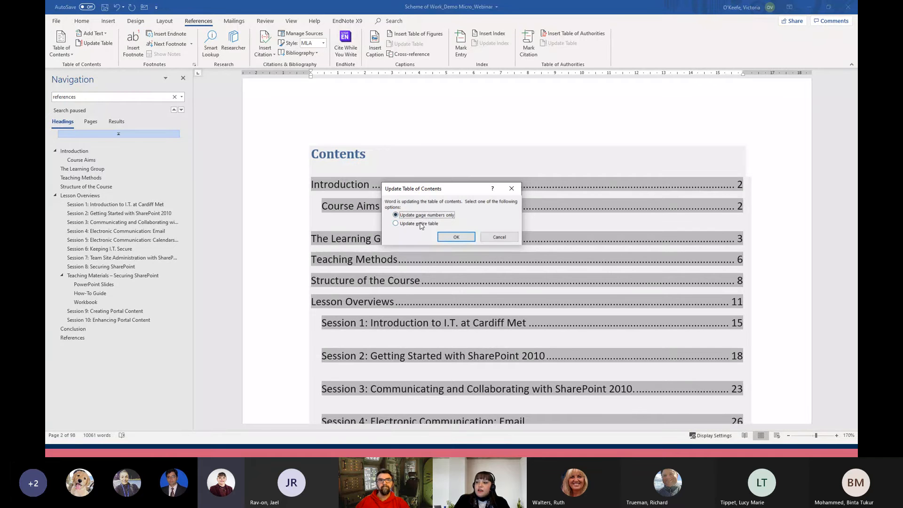
click(496, 238)
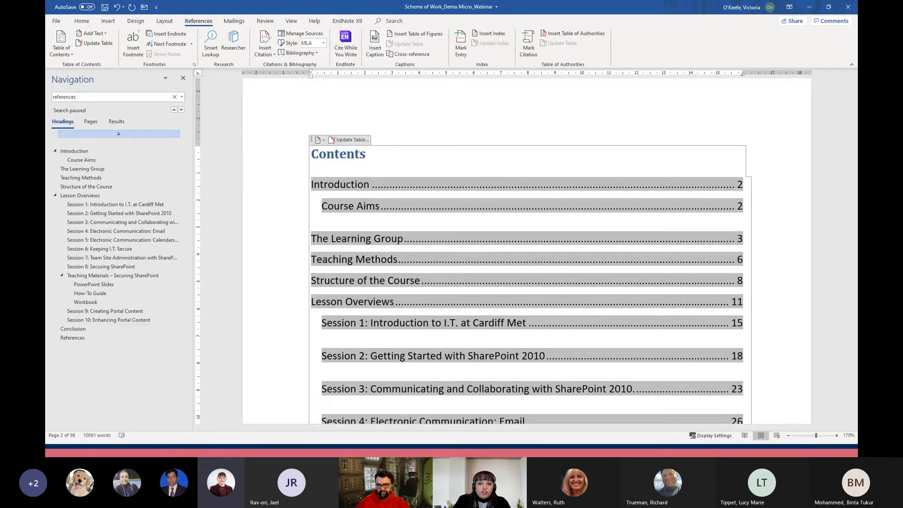
click(810, 8)
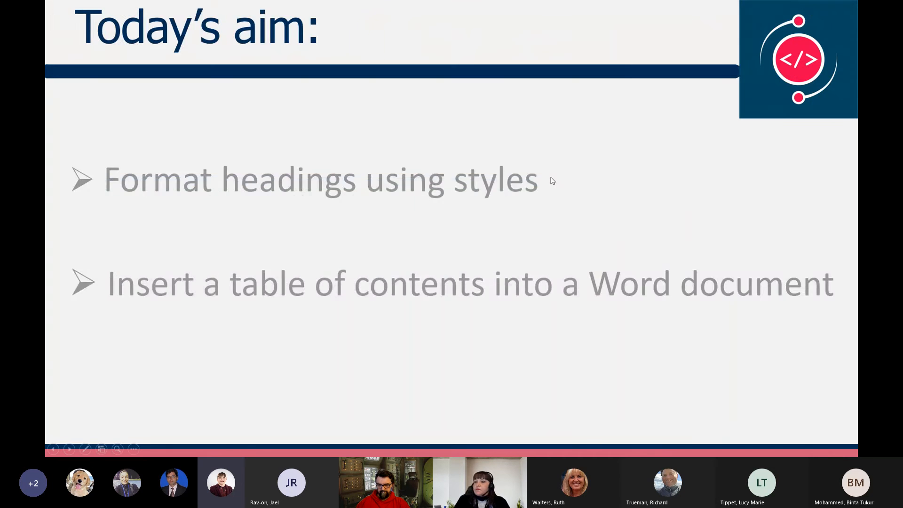
click(550, 180)
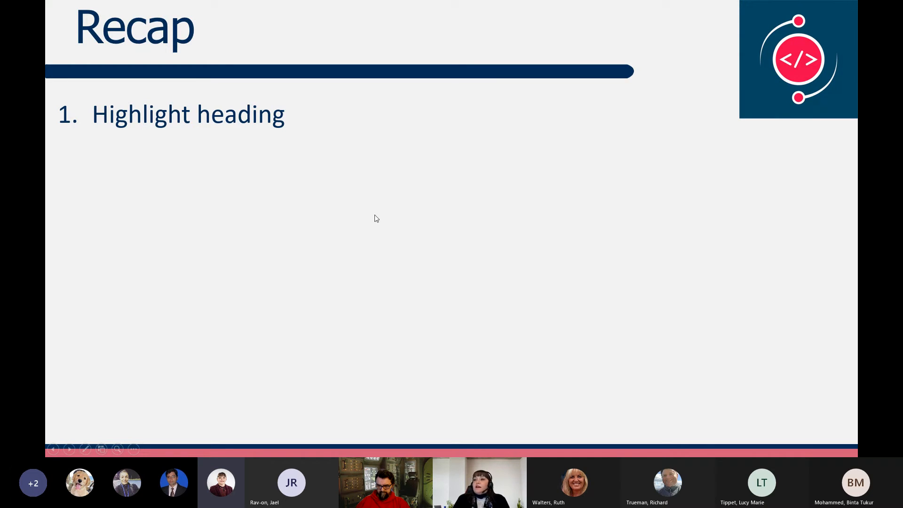
click(361, 161)
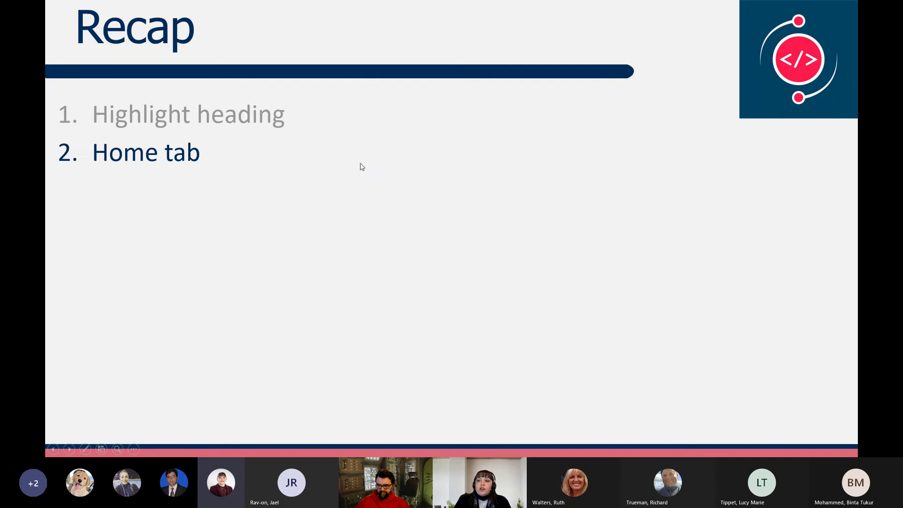
click(342, 185)
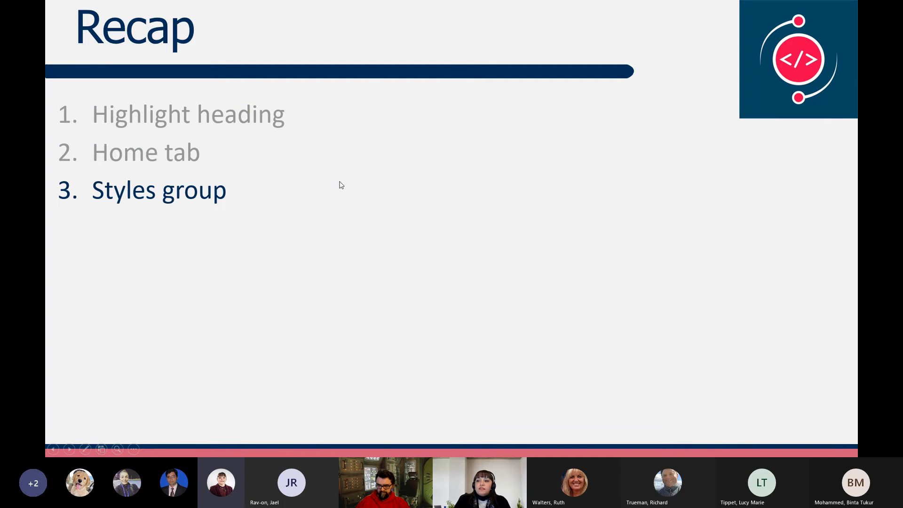
click(341, 184)
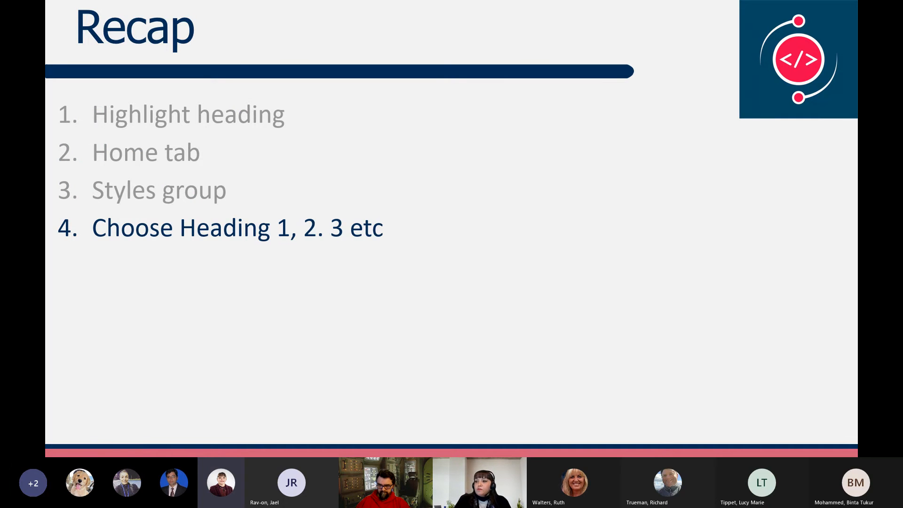
click(370, 253)
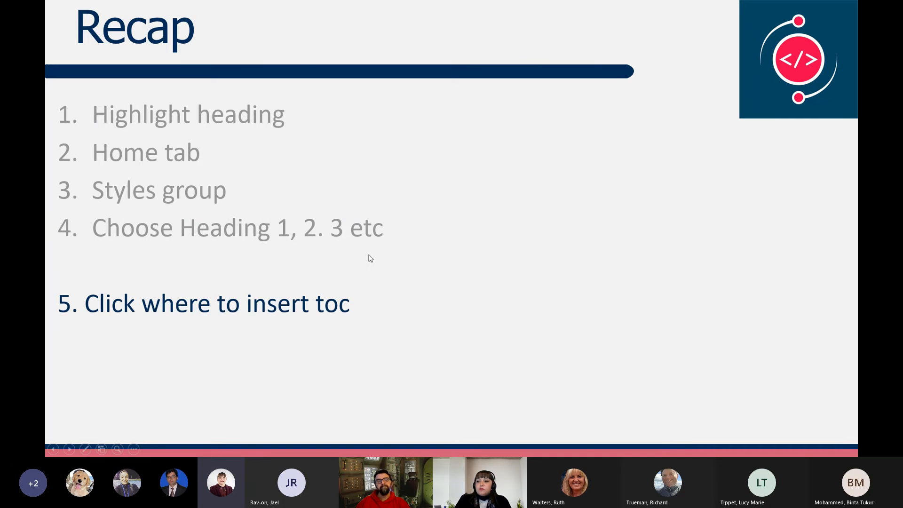